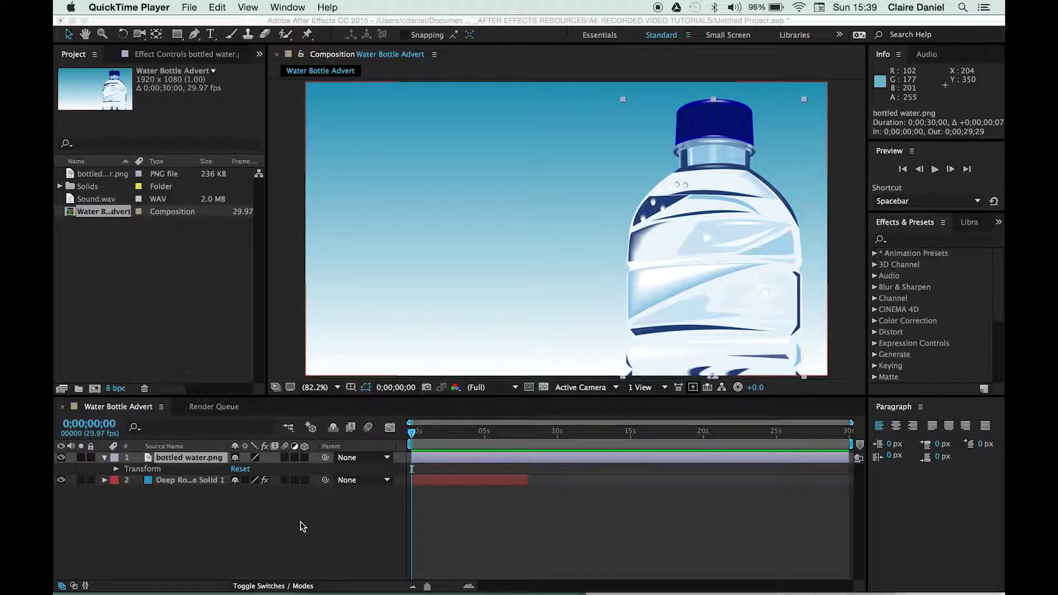
# - Expand the bottled water.png layer and its Transform group to show Position, Scale and the other properties
pyautogui.click(104, 458)
pyautogui.click(105, 458)
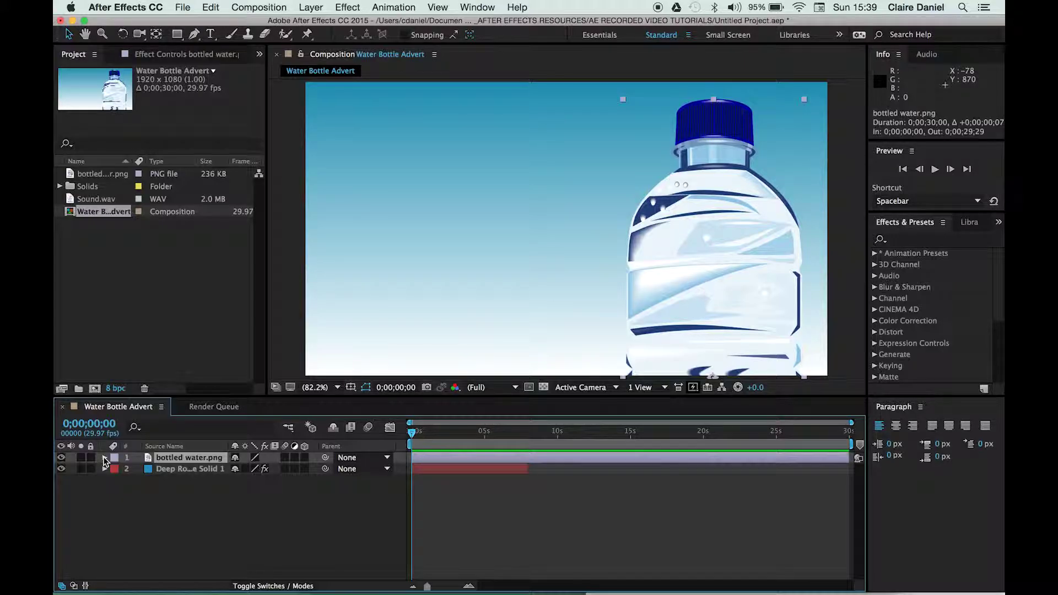
pyautogui.click(104, 458)
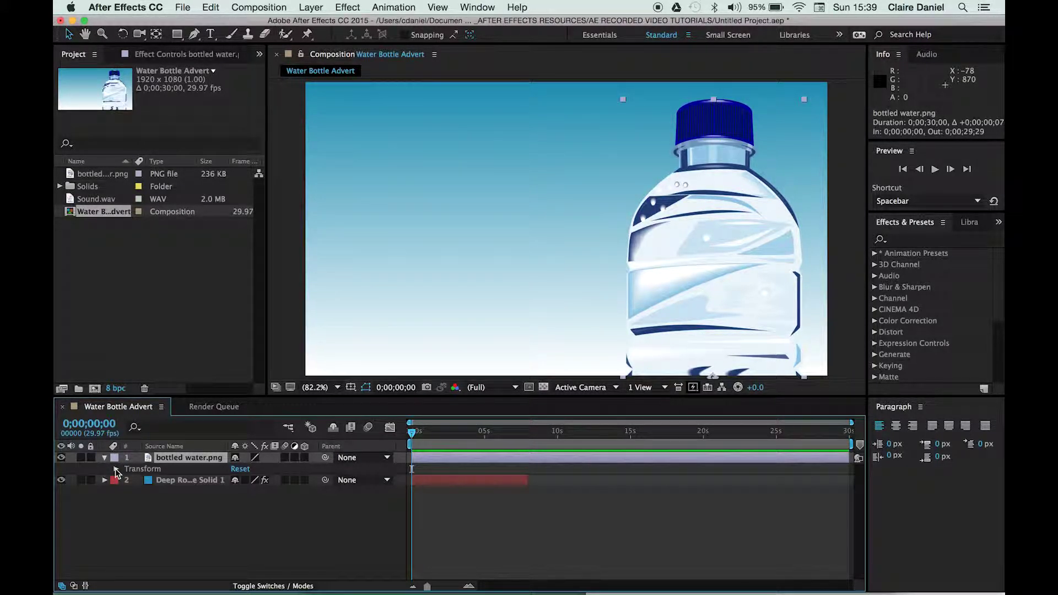
pyautogui.click(116, 470)
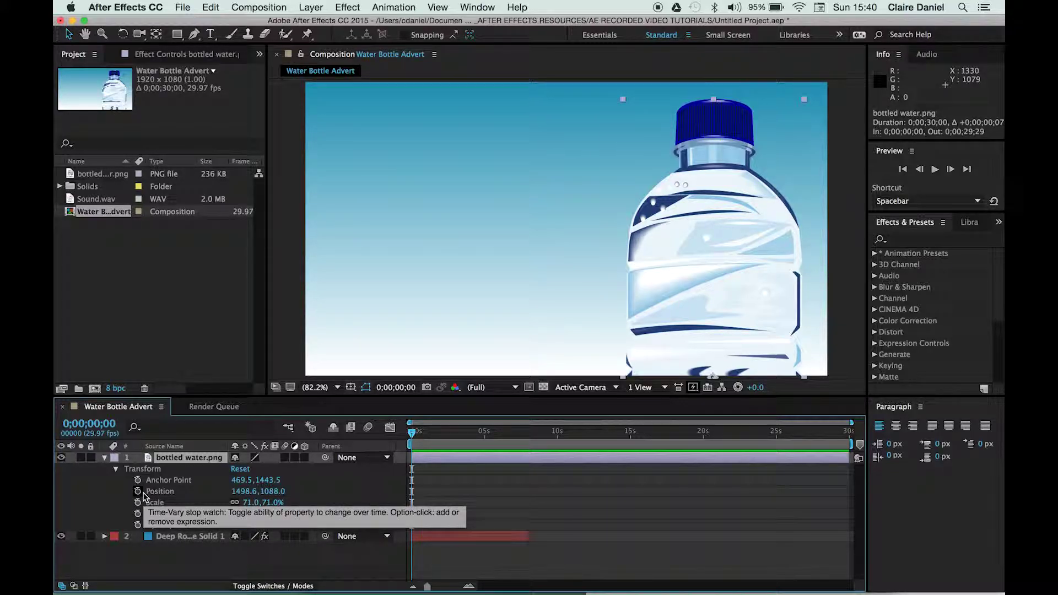
# - Keyframe the bottle's Position from below the frame at 0 s rising into place around 0;00;01;27
pyautogui.click(138, 492)
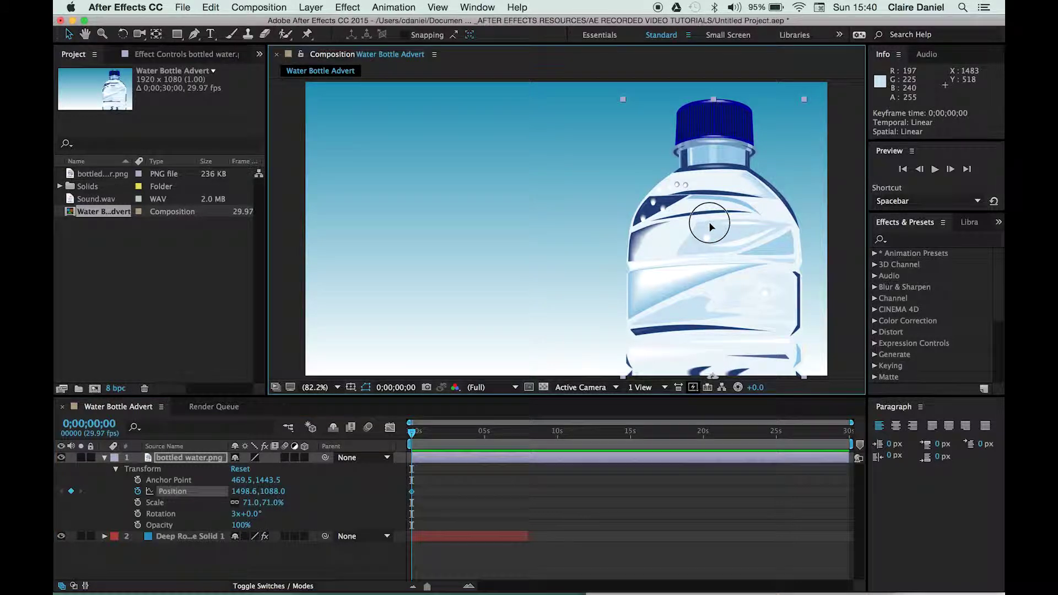
pyautogui.moveTo(709, 221); pyautogui.dragTo(711, 504)
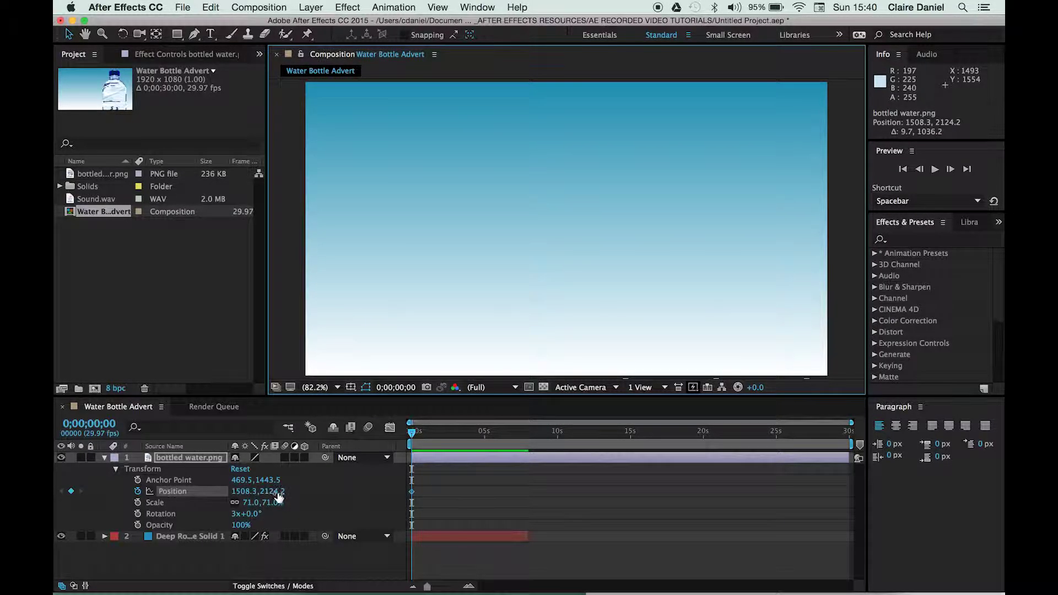
pyautogui.click(411, 434)
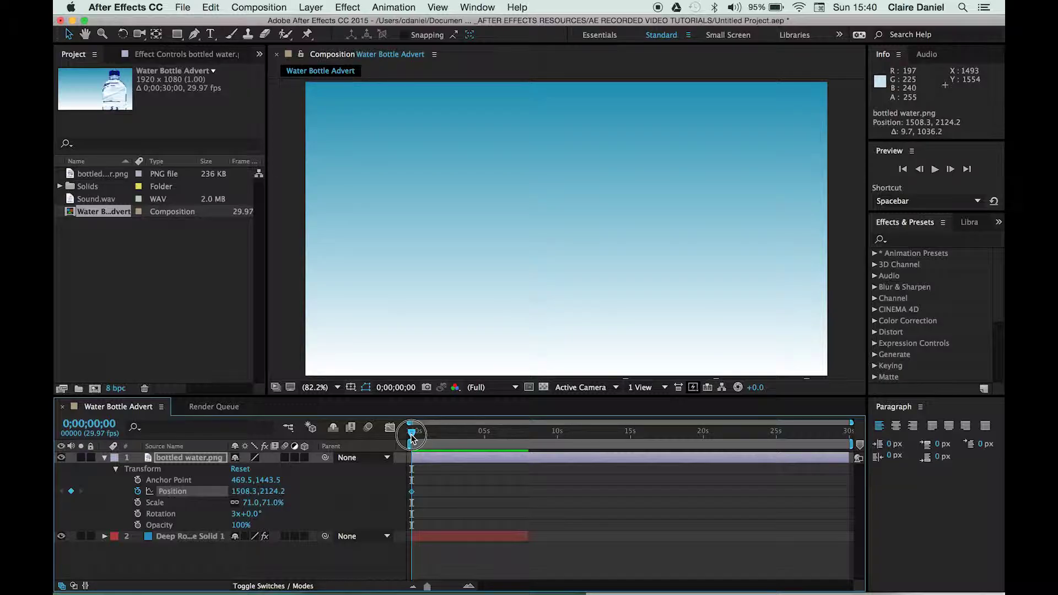
pyautogui.moveTo(411, 435); pyautogui.dragTo(439, 439)
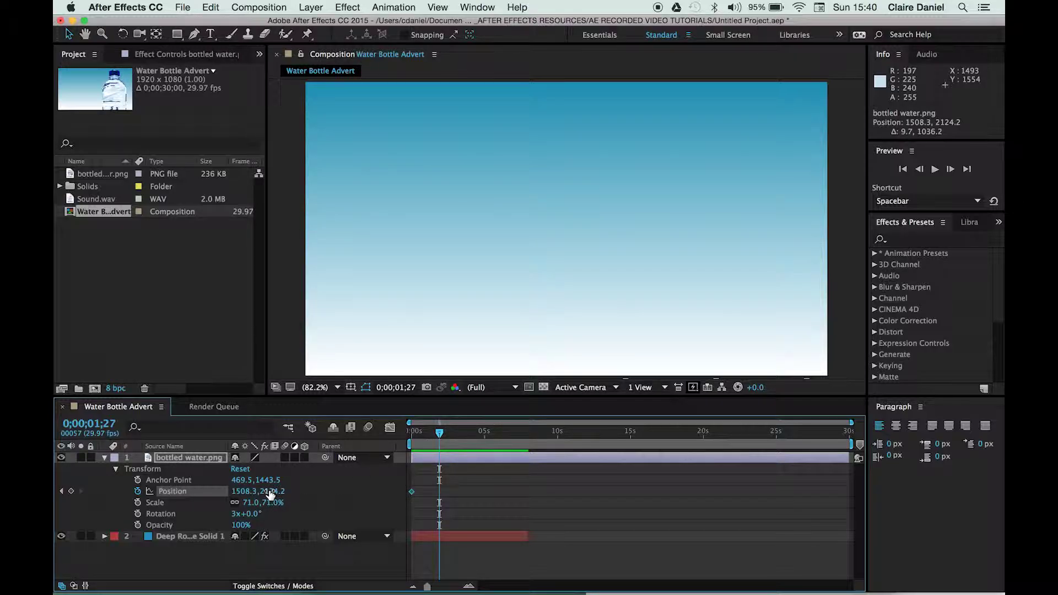
pyautogui.moveTo(270, 494); pyautogui.dragTo(243, 5)
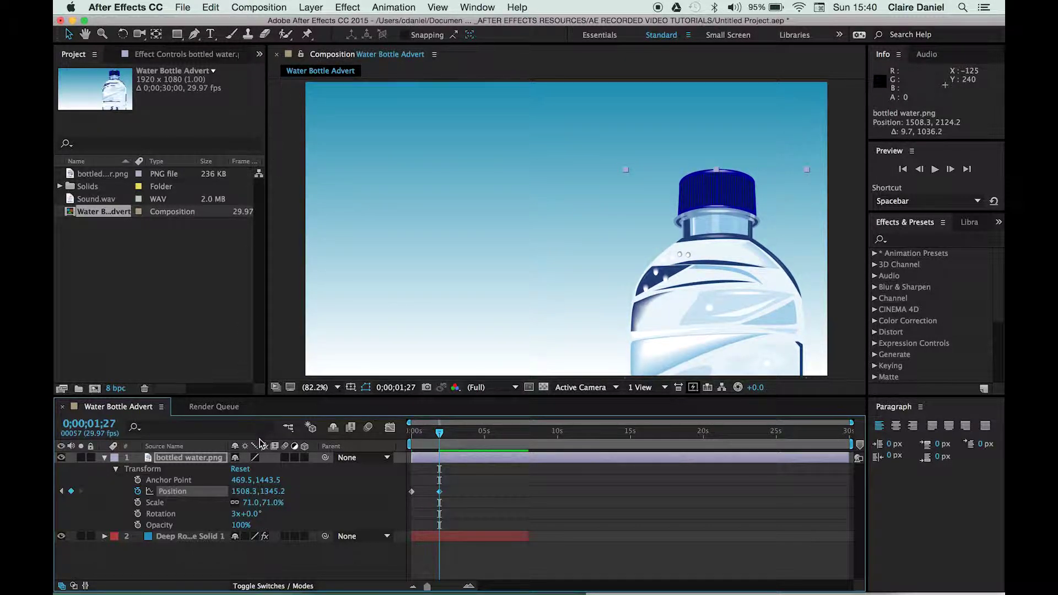
pyautogui.moveTo(266, 494); pyautogui.dragTo(320, 290)
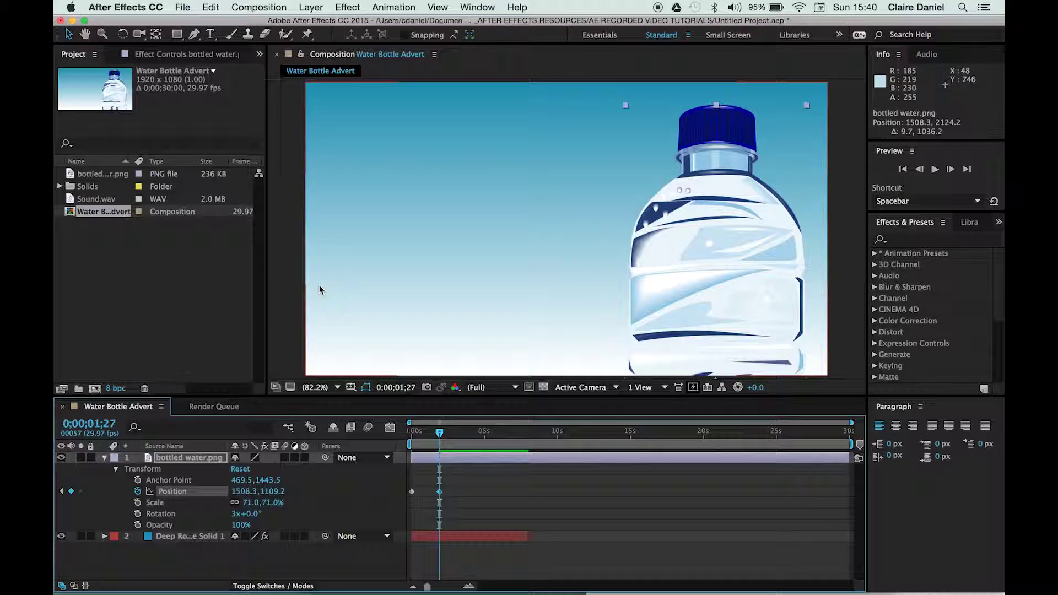
pyautogui.moveTo(440, 436); pyautogui.dragTo(409, 433)
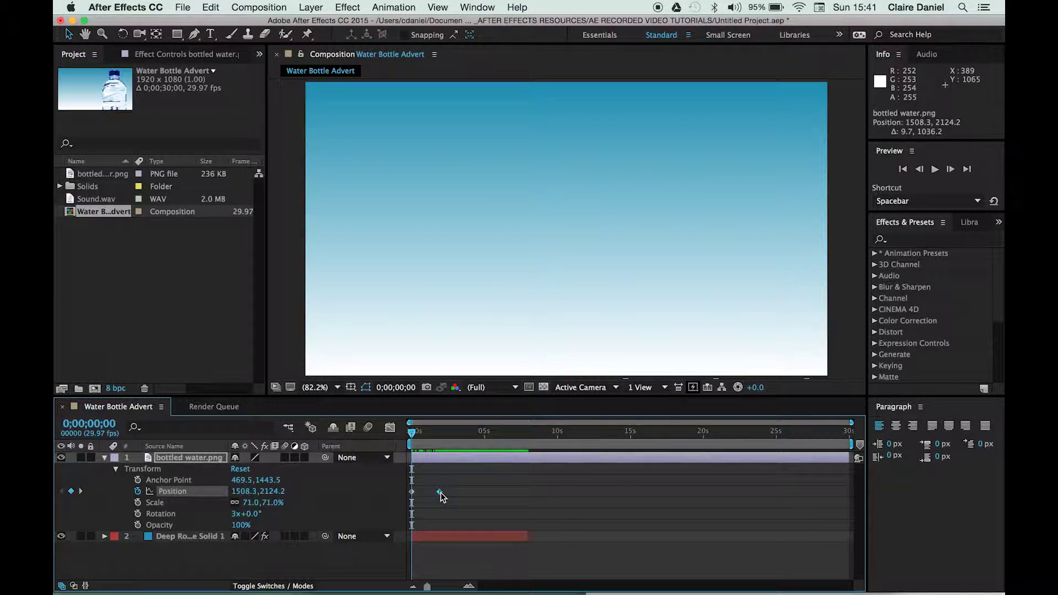
# - Drag the second Position keyframe later to 0;00;02;24 so the bottle rises more slowly
pyautogui.moveTo(439, 495)
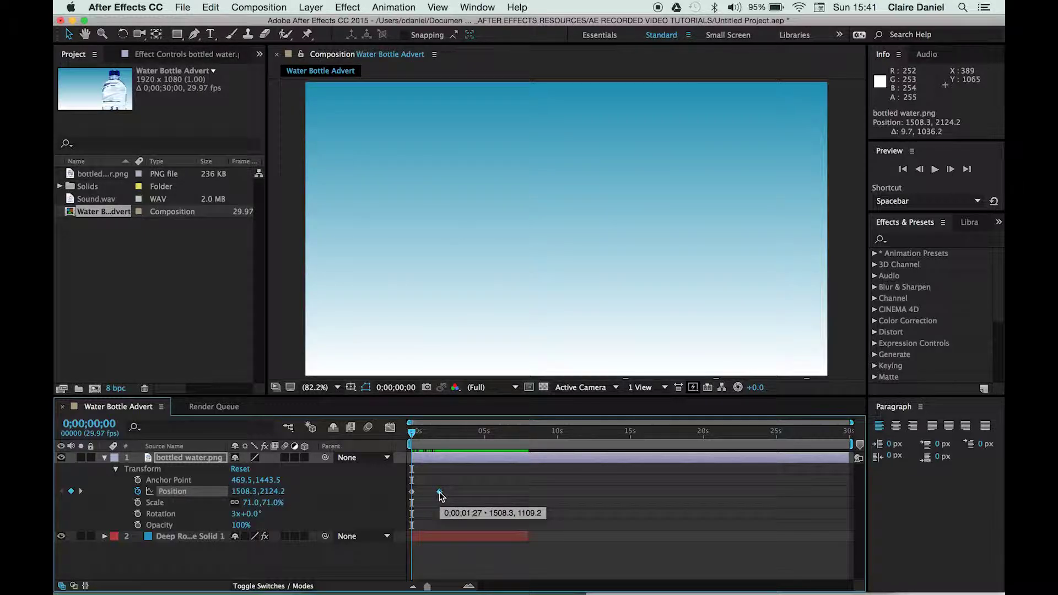
pyautogui.click(440, 493)
pyautogui.moveTo(440, 494); pyautogui.dragTo(424, 492)
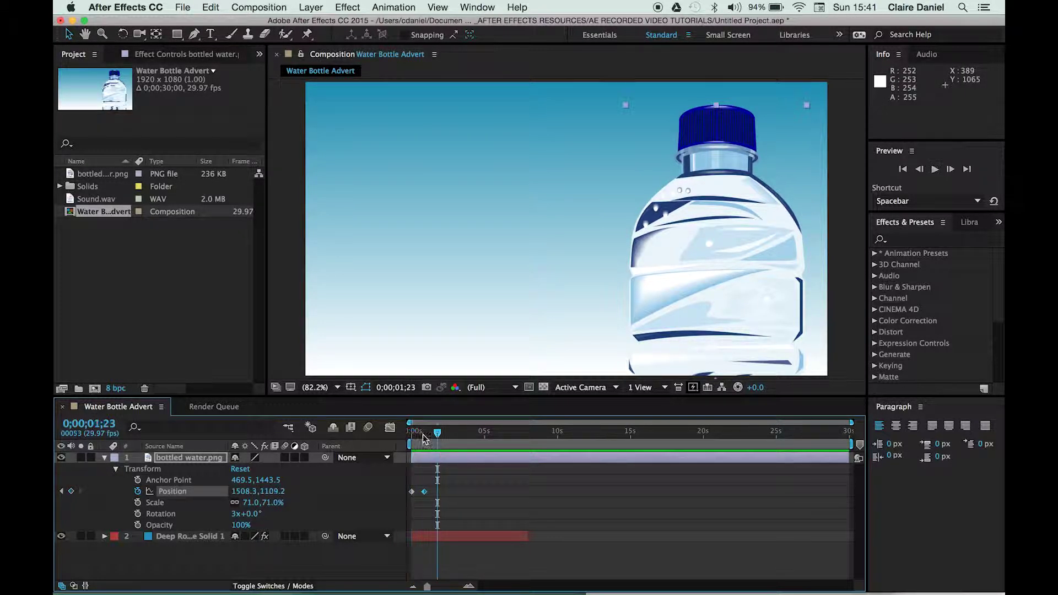
pyautogui.moveTo(424, 491); pyautogui.dragTo(452, 493)
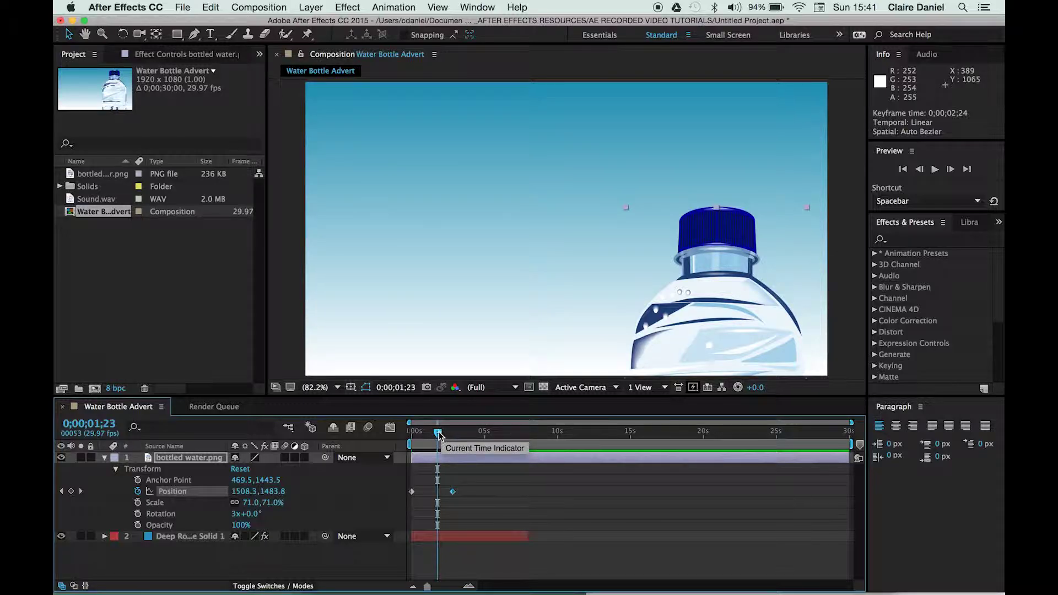
# - Preview the bottle's rise from the start of the composition
pyautogui.moveTo(433, 432); pyautogui.dragTo(396, 432)
pyautogui.press('space')
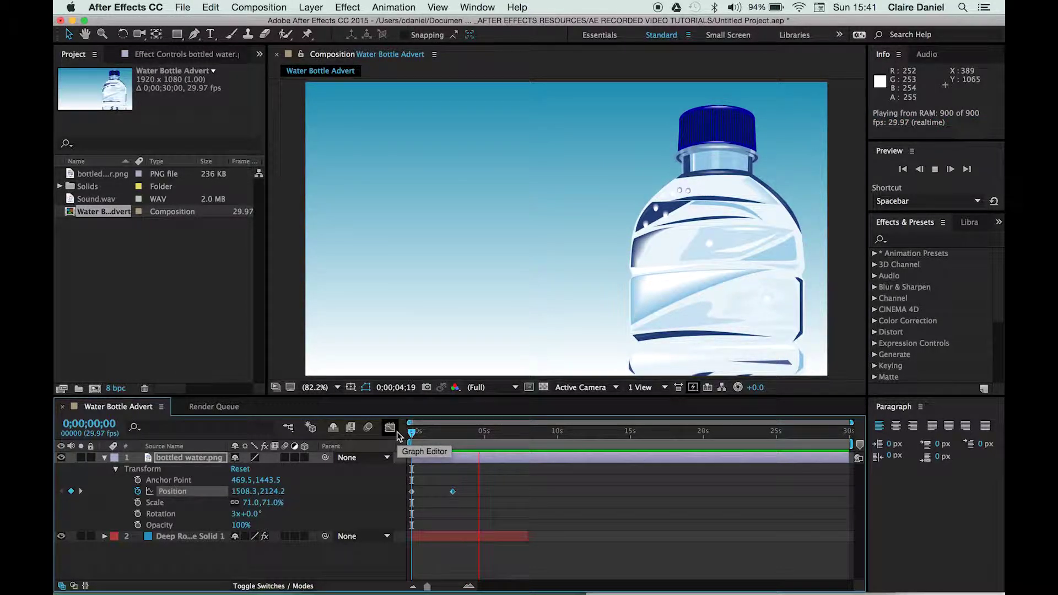
pyautogui.press('space')
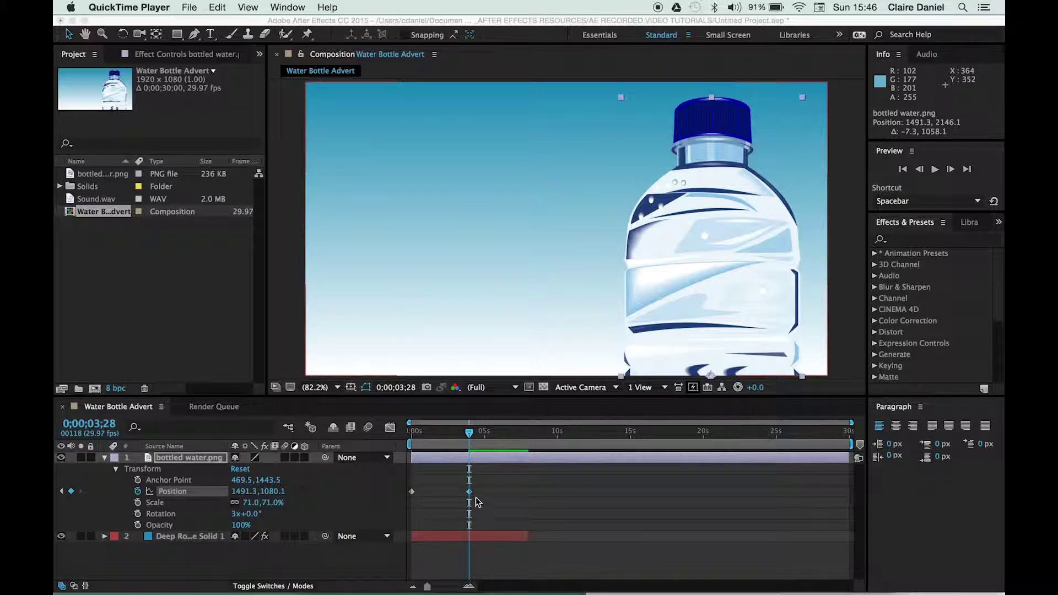
# - Apply Easy Ease In to the Position keyframe at the current time
pyautogui.click(469, 493)
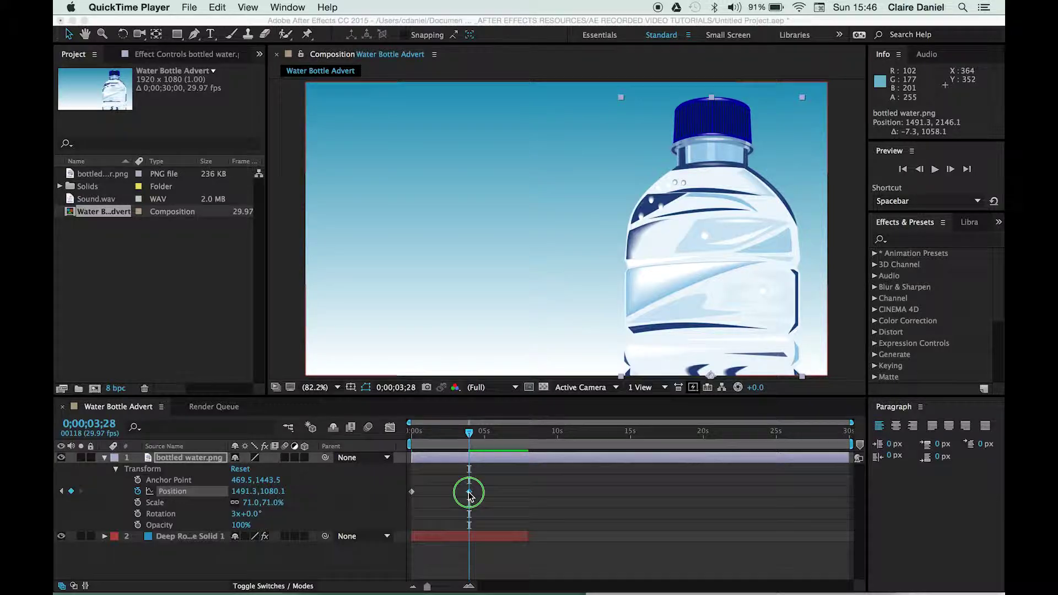
pyautogui.rightClick(469, 494)
pyautogui.moveTo(507, 583)
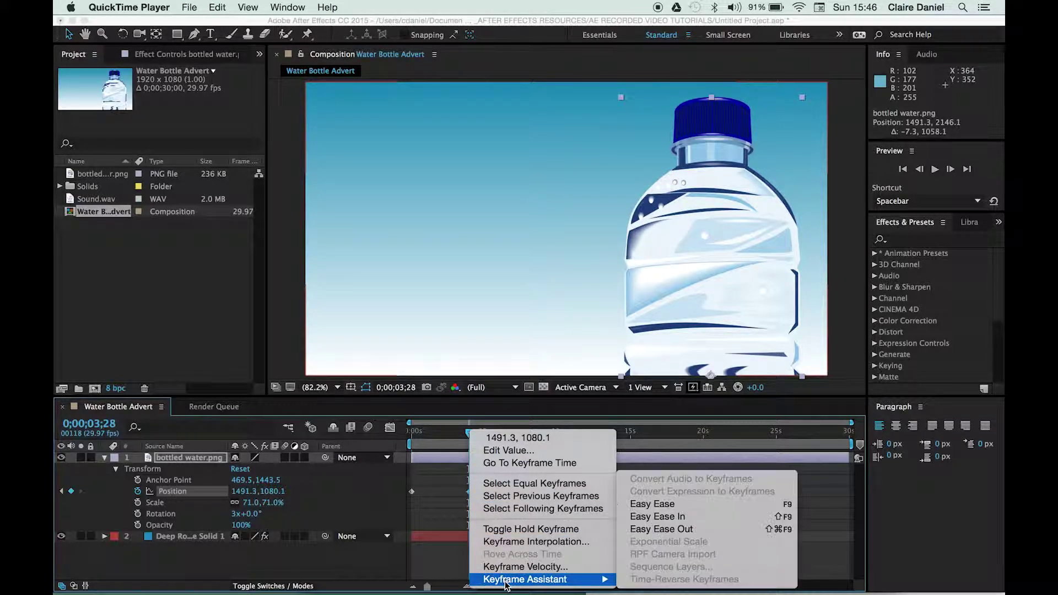
pyautogui.click(654, 519)
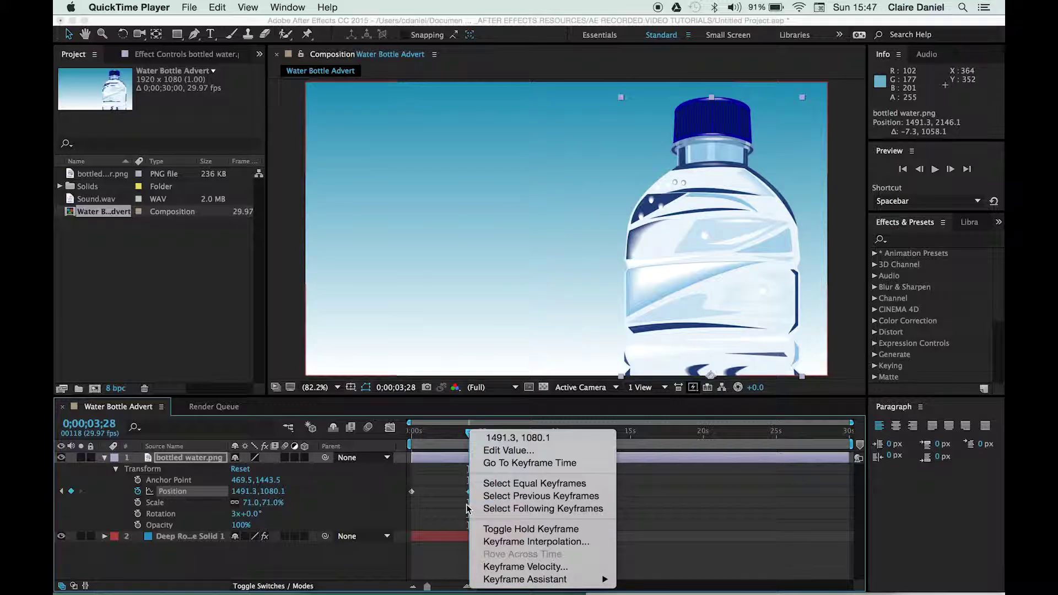
# - Apply Easy Ease Out to the first Position keyframe at 0;00;00;00
pyautogui.click(412, 492)
pyautogui.click(412, 492)
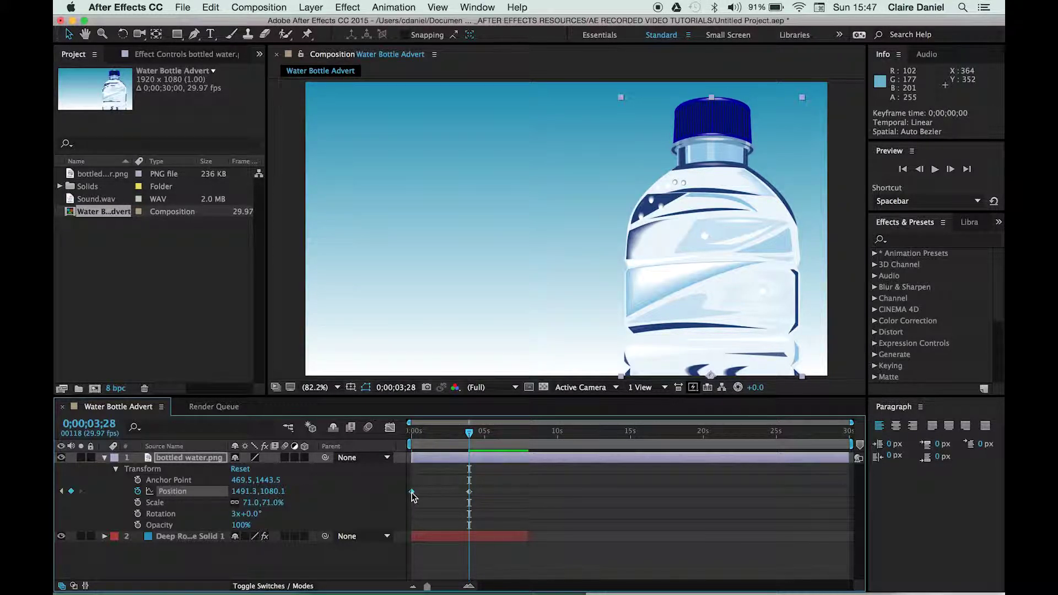
pyautogui.rightClick(412, 493)
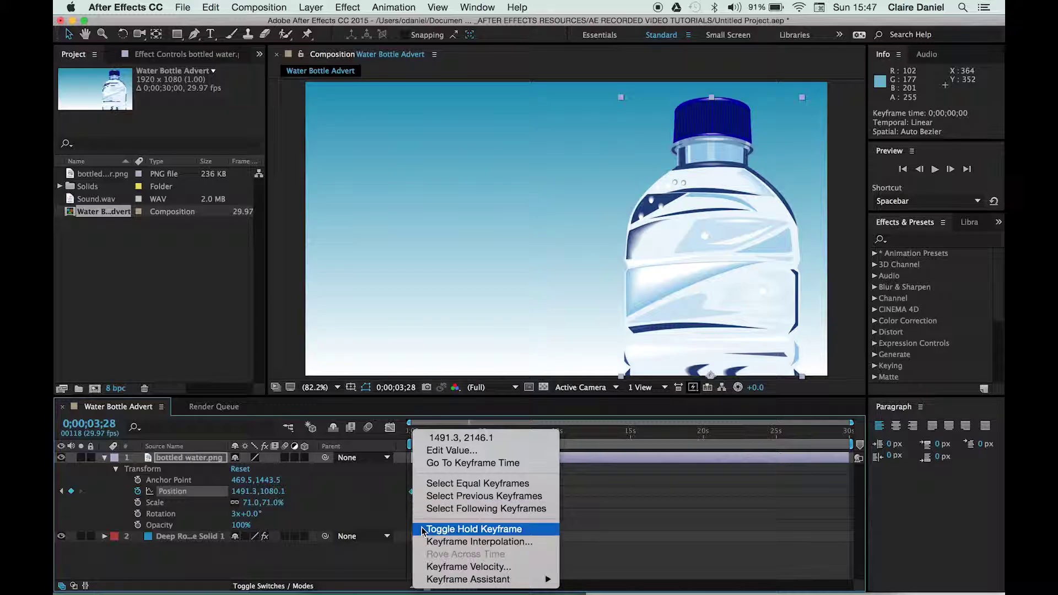
pyautogui.moveTo(441, 582)
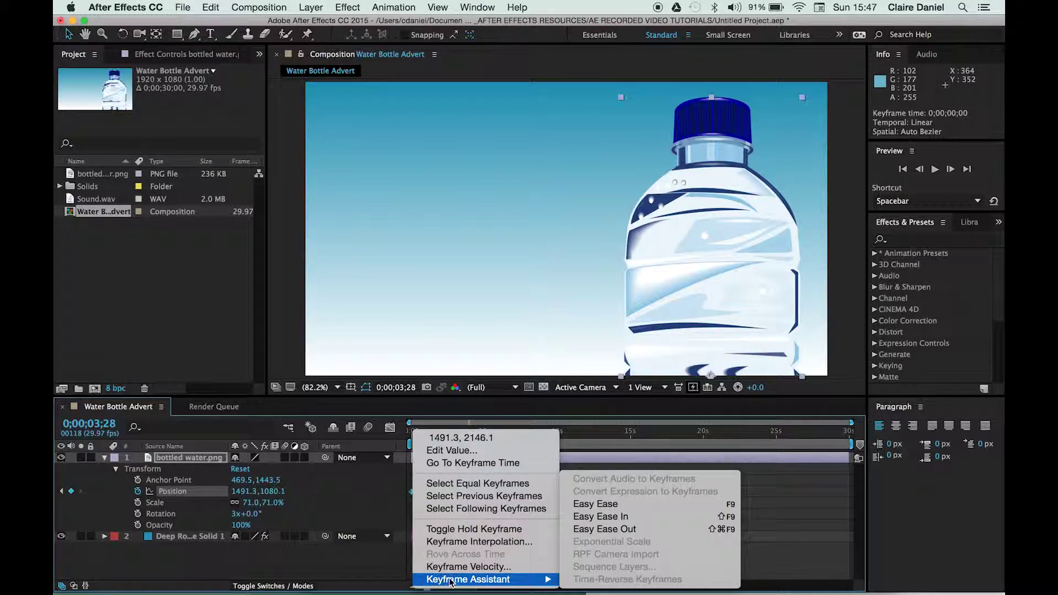
pyautogui.click(609, 531)
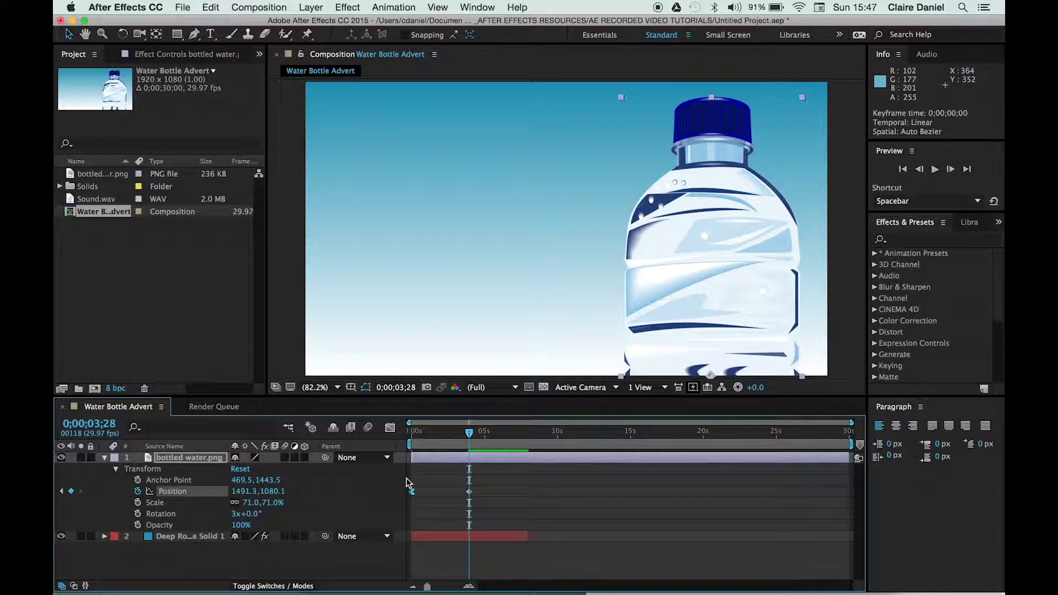
pyautogui.click(469, 493)
pyautogui.moveTo(413, 495)
# - Apply Keyframe Assistant > Easy Ease In to the final Position keyframe at 0;00;03;28
pyautogui.rightClick(468, 493)
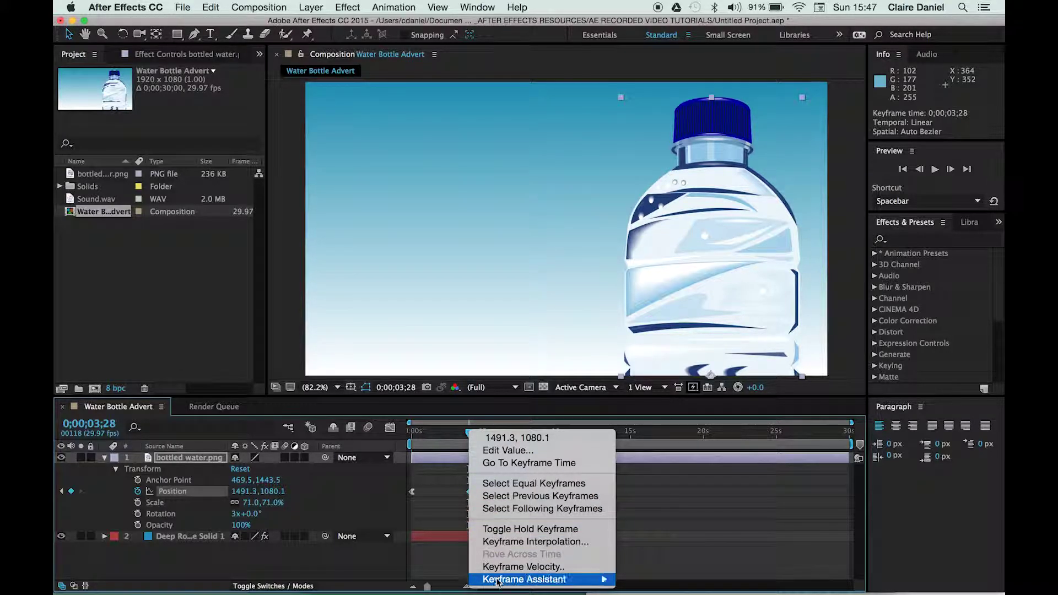
pyautogui.moveTo(601, 579)
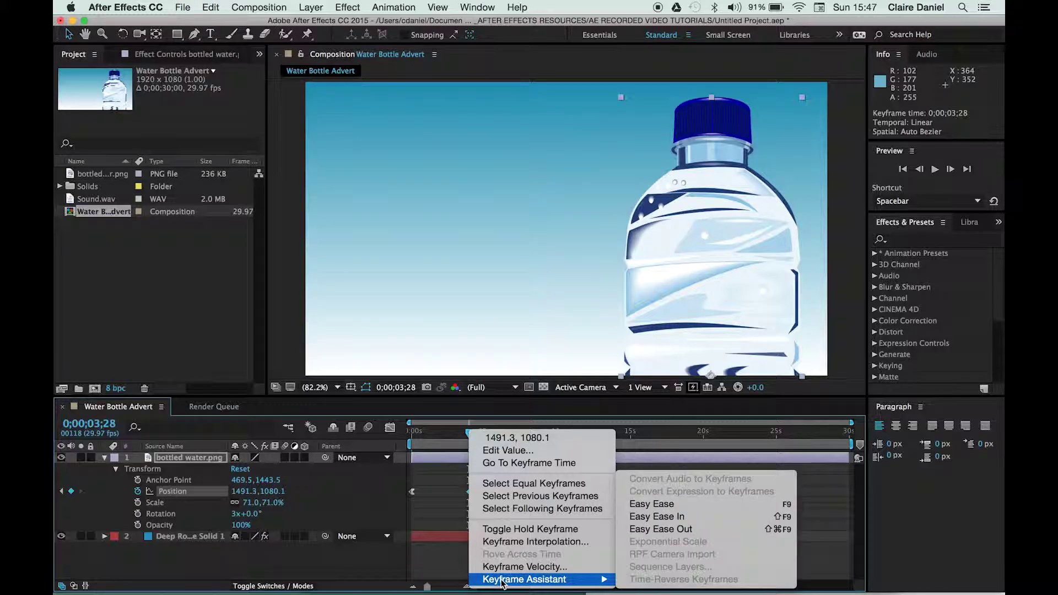
pyautogui.click(670, 518)
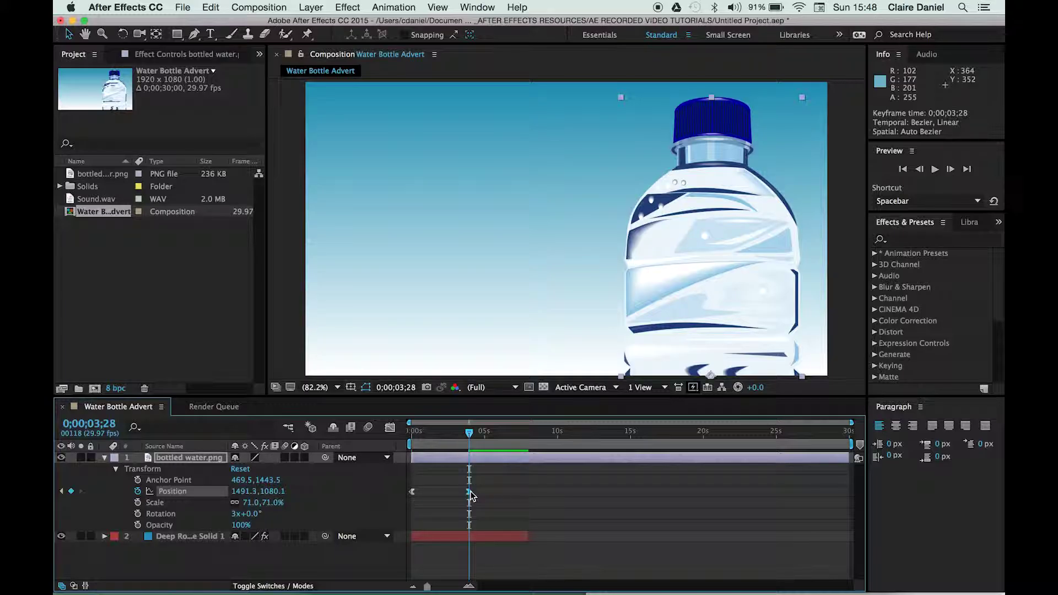
# - Preview the eased bottle rise from 0;00;00;00
pyautogui.moveTo(470, 431); pyautogui.dragTo(408, 436)
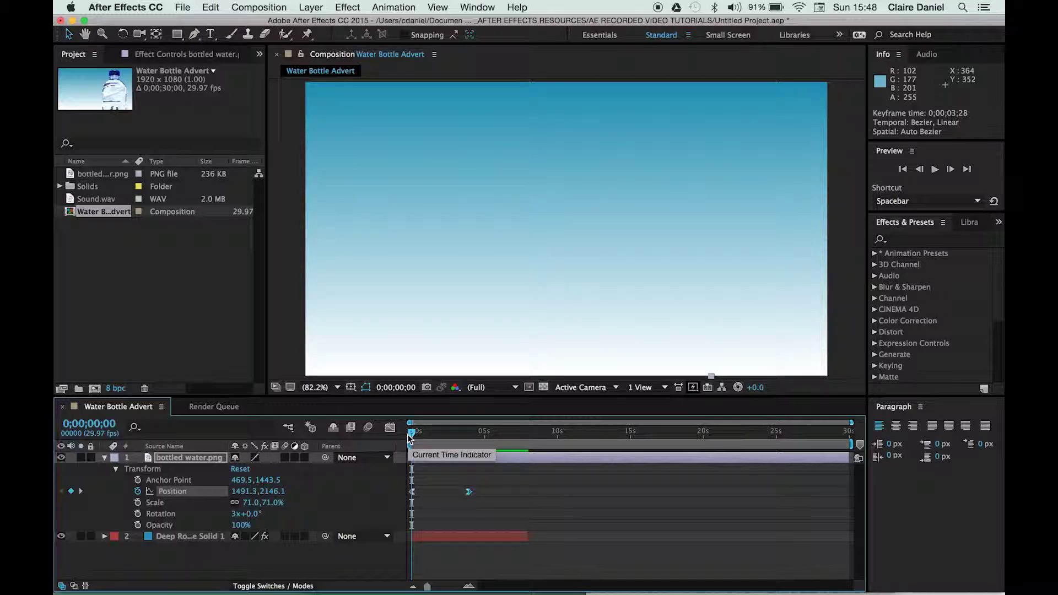
pyautogui.press('space')
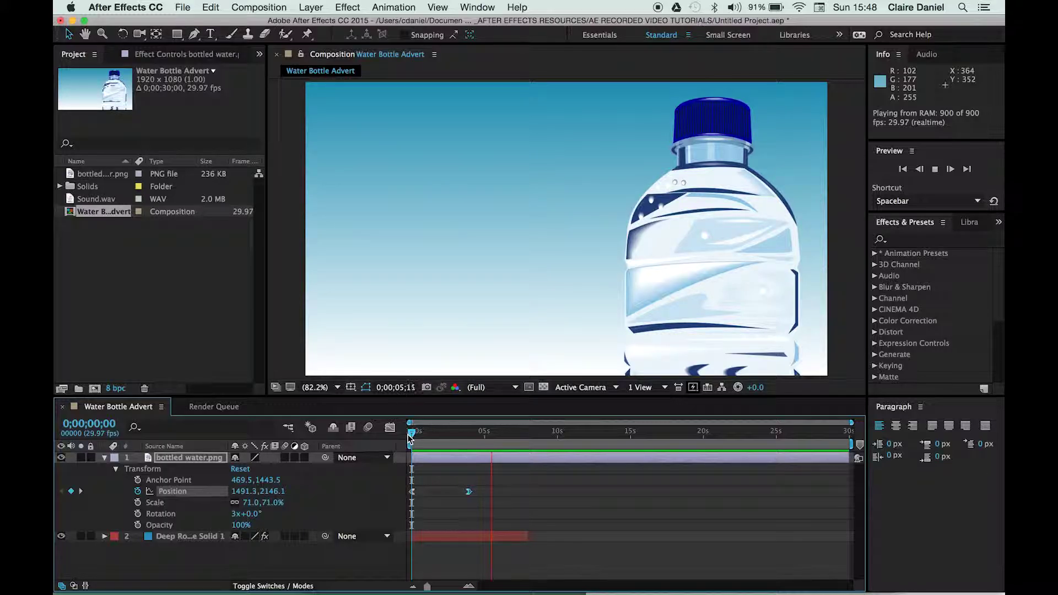
pyautogui.press('space')
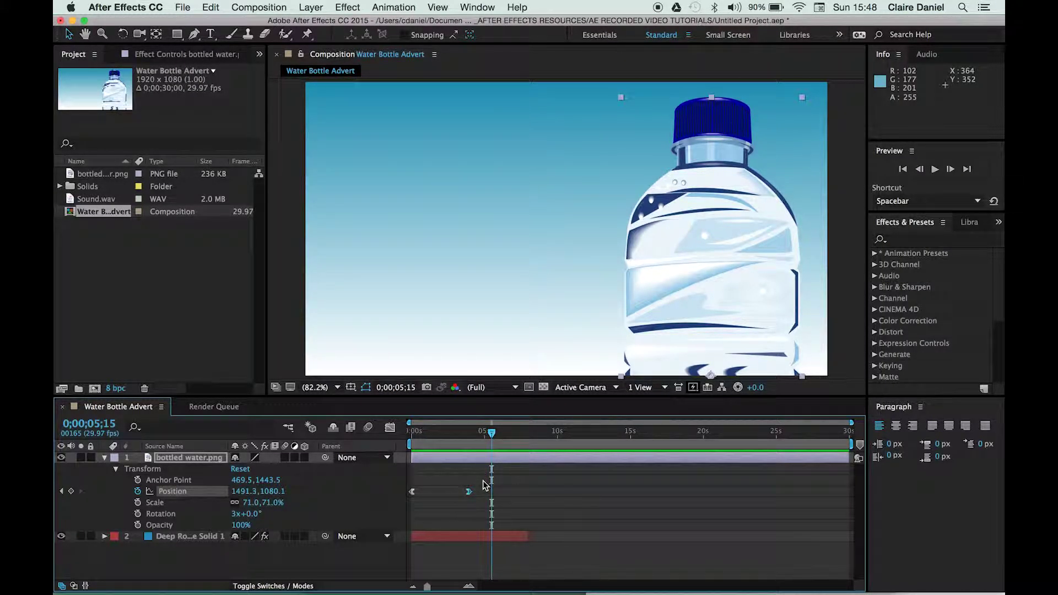
# - Marquee-select and delete all the bottle's Position keyframes, leaving it fixed at 1491.3,1080.1
pyautogui.moveTo(482, 481); pyautogui.dragTo(394, 505)
pyautogui.moveTo(478, 485); pyautogui.dragTo(406, 507)
pyautogui.press('Delete')
pyautogui.moveTo(493, 436); pyautogui.dragTo(417, 438)
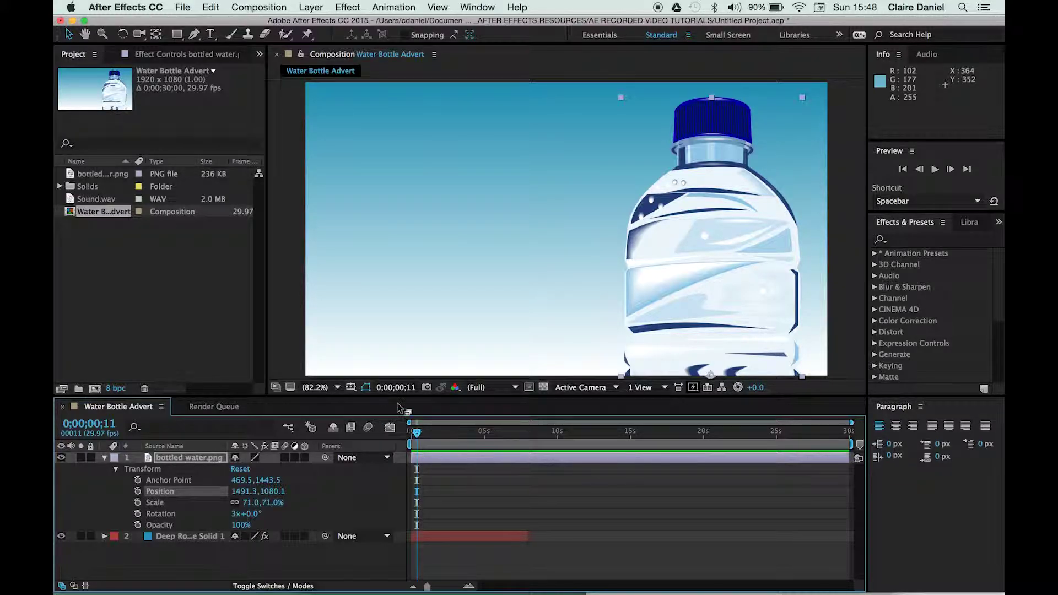
# - Start a Scale keyframe at 0% so the bottle vanishes at the start
pyautogui.click(138, 503)
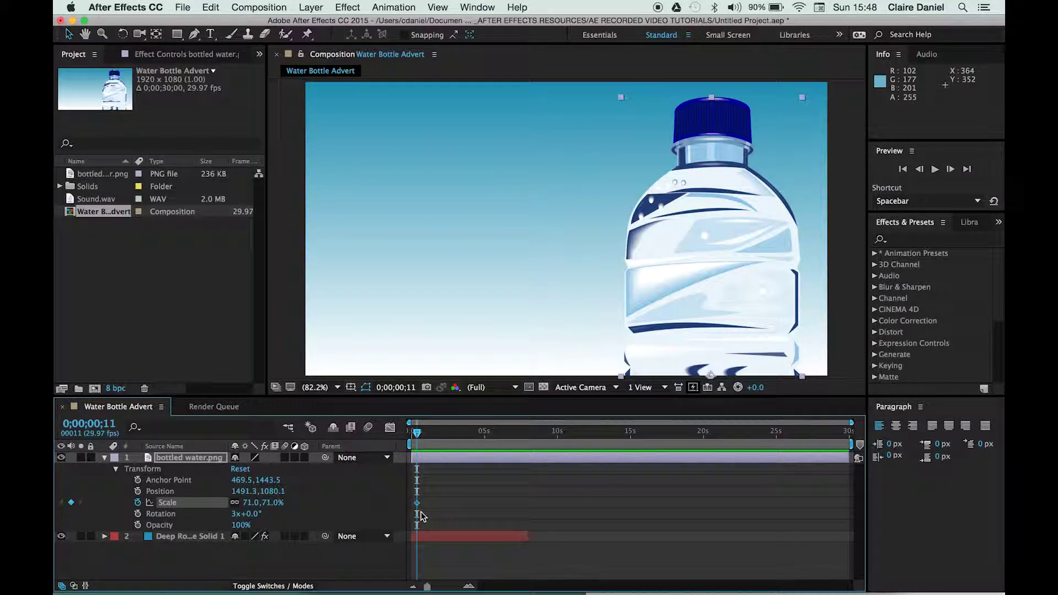
pyautogui.moveTo(418, 508)
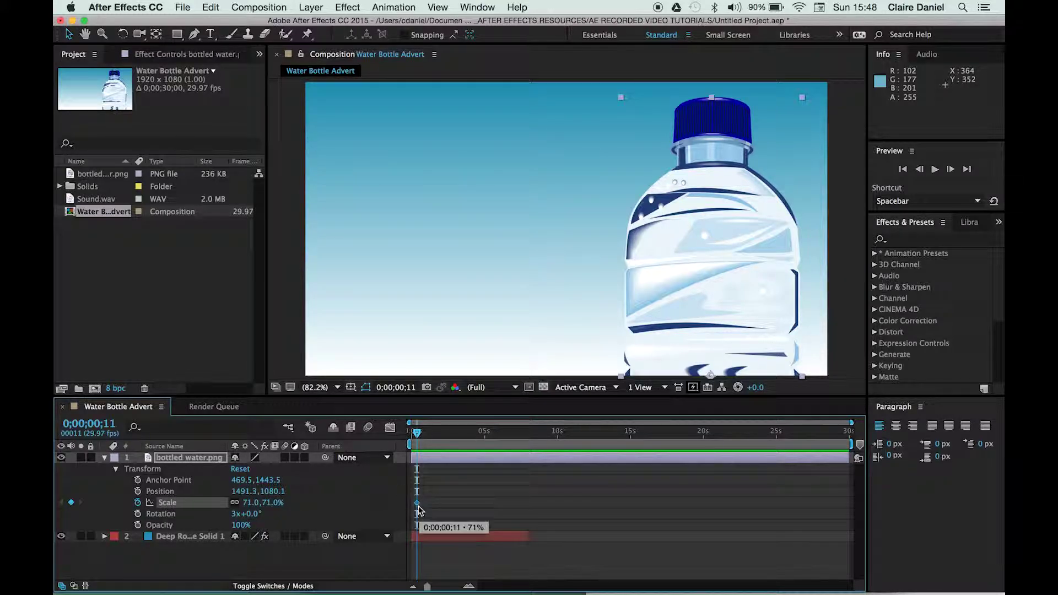
pyautogui.click(251, 503)
pyautogui.write('0')
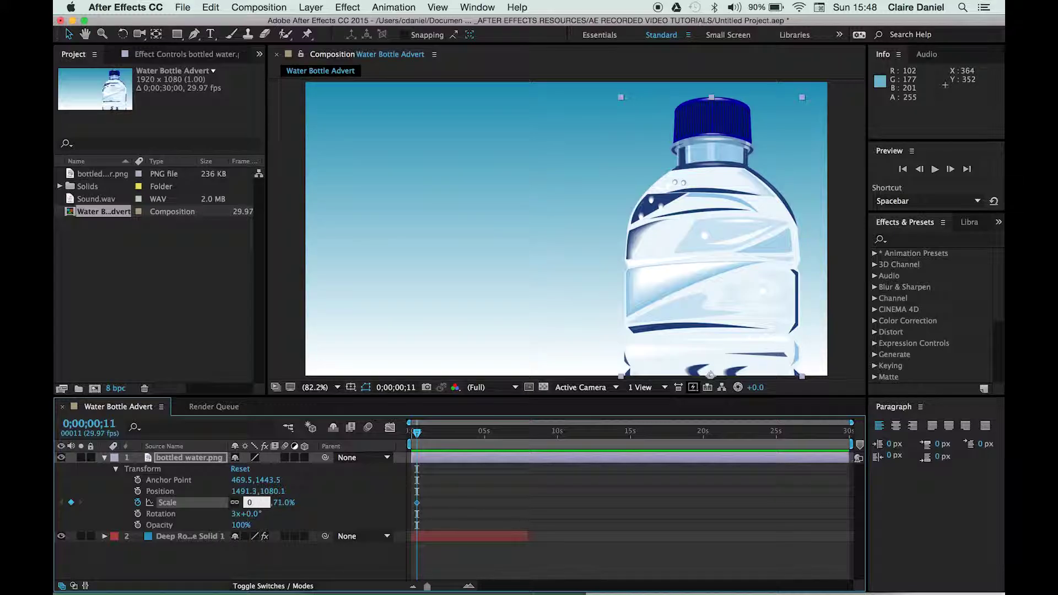
pyautogui.press('Return')
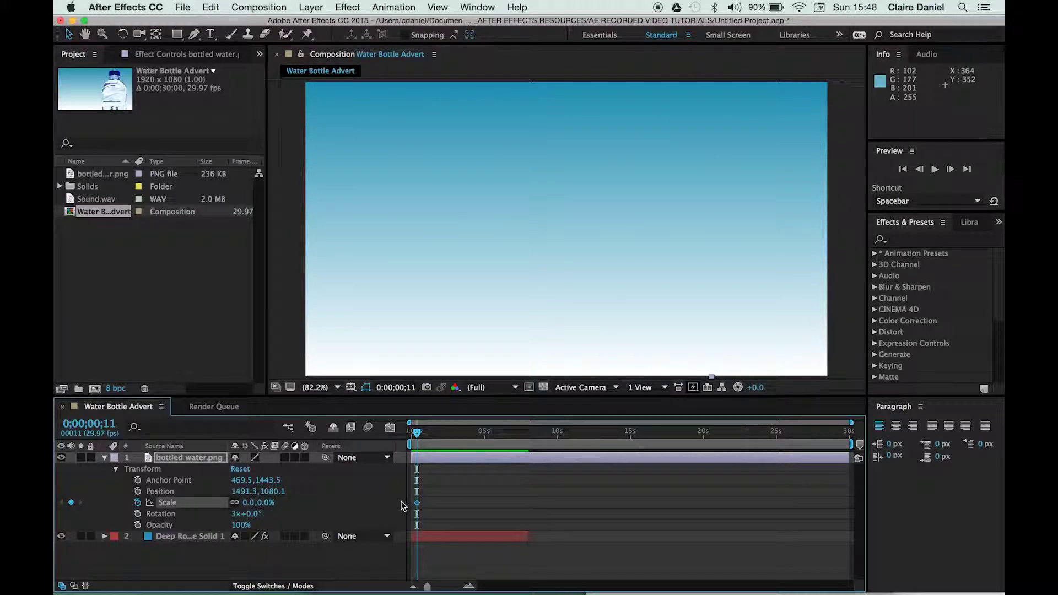
# - Add a Scale keyframe of 71% at 0;00;02;09
pyautogui.click(420, 435)
pyautogui.moveTo(420, 435); pyautogui.dragTo(445, 434)
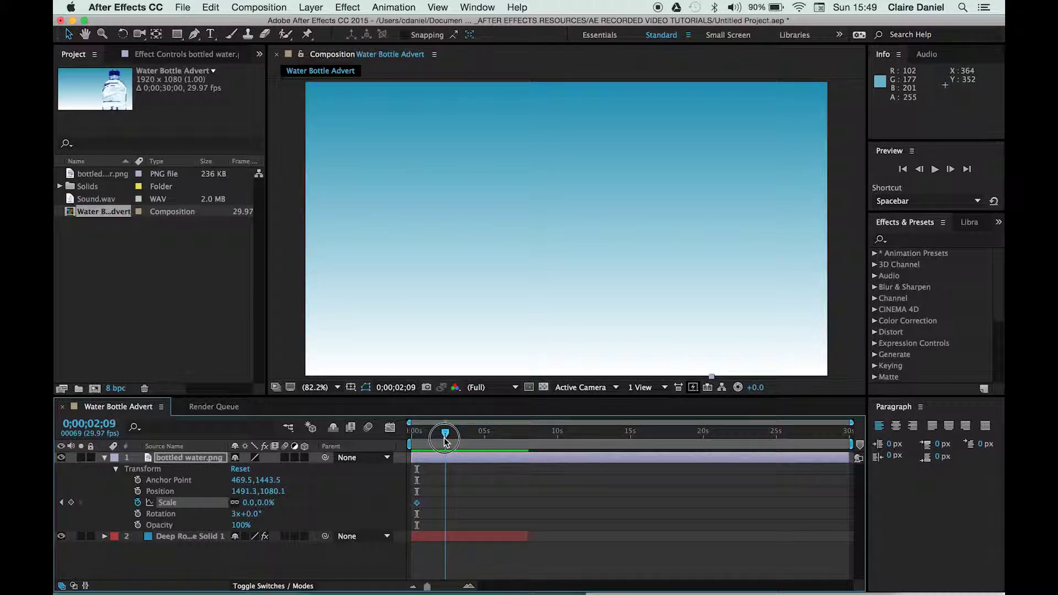
pyautogui.click(246, 503)
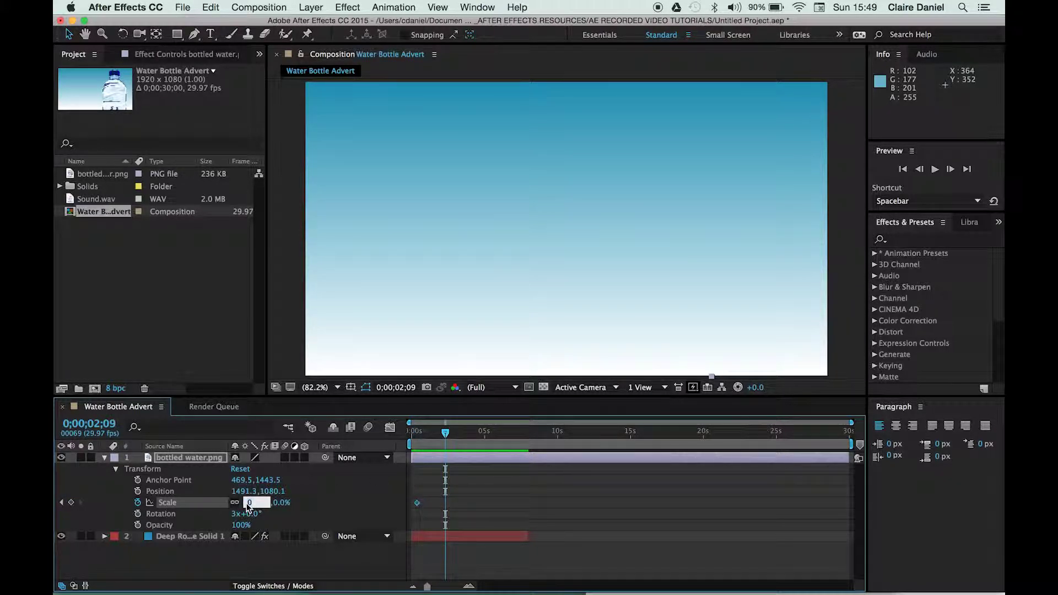
pyautogui.write('71')
pyautogui.press('Return')
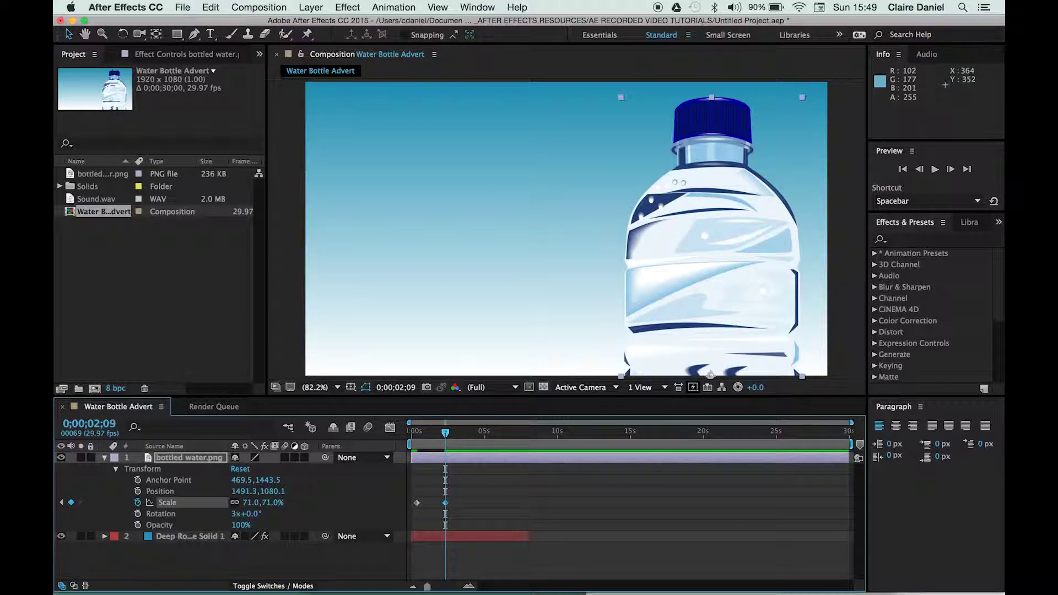
# - Preview the bottle's scale-up animation from near the start
pyautogui.moveTo(447, 436); pyautogui.dragTo(417, 437)
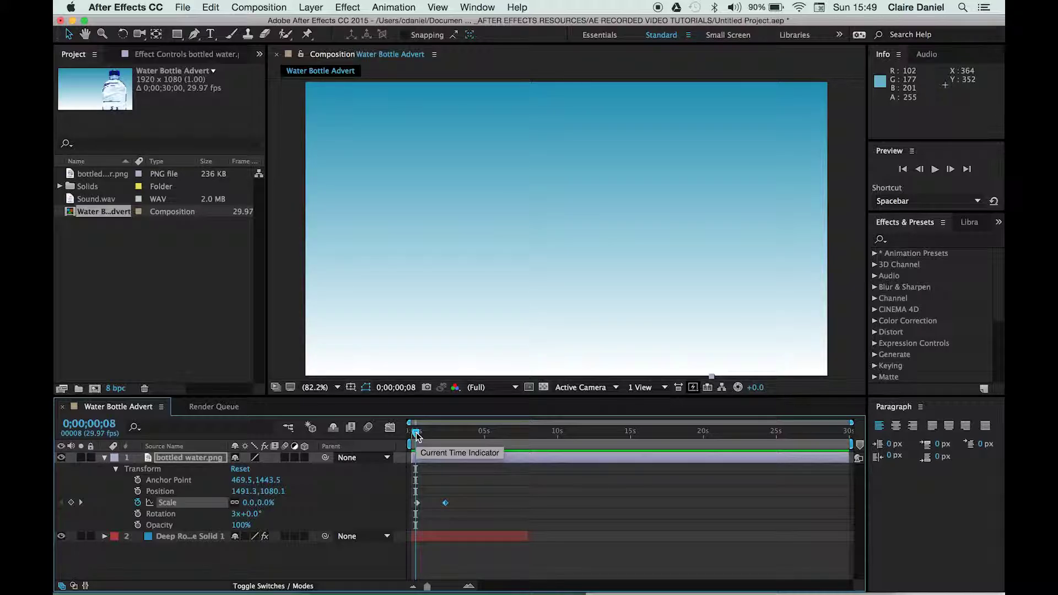
pyautogui.press('space')
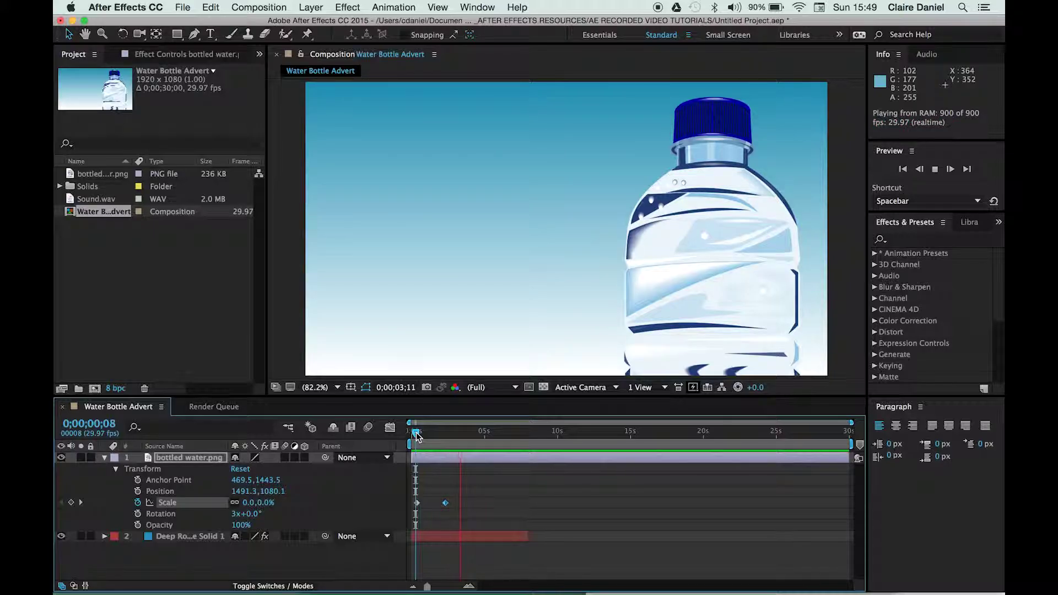
pyautogui.press('space')
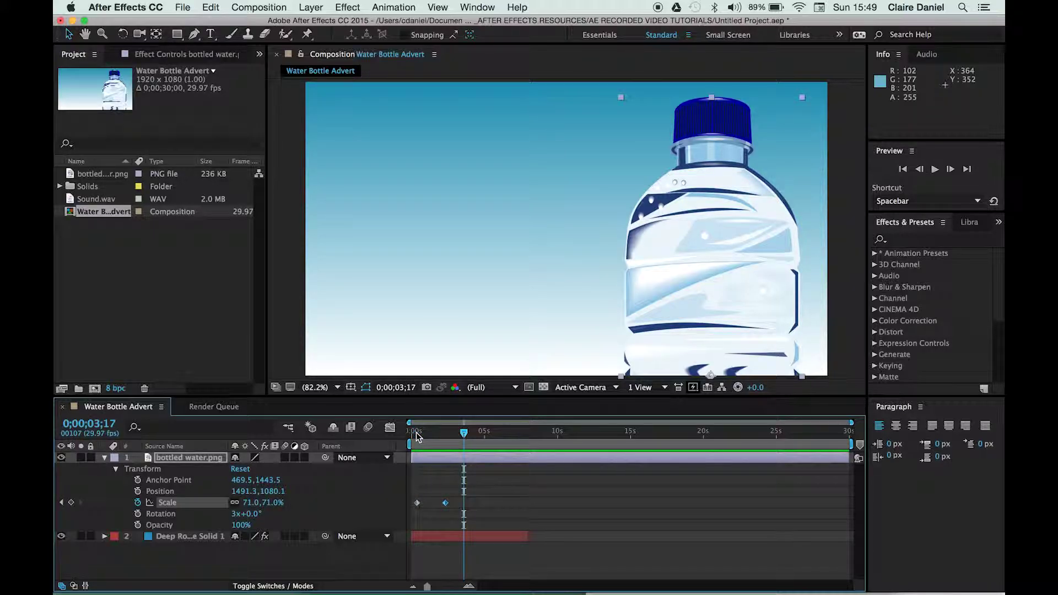